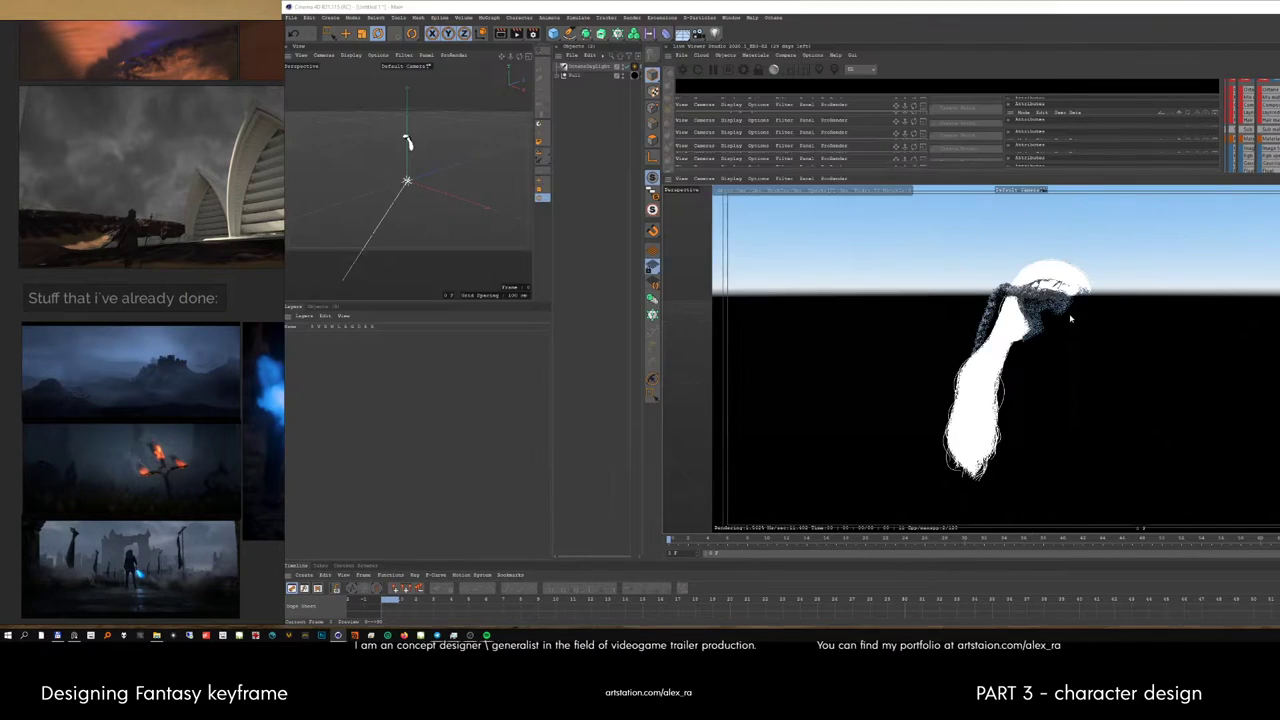
Step: Orbit the Redshift live render camera in close around the braided head
drag(1063, 290, 1083, 297)
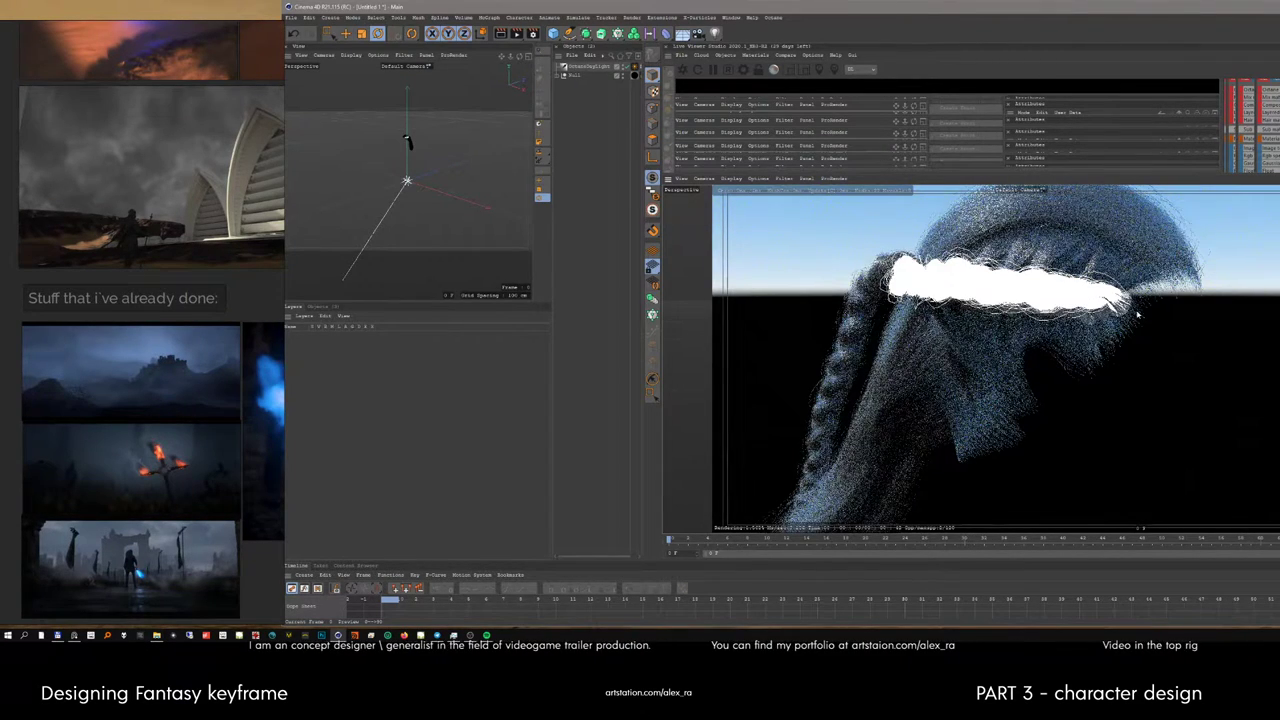
Step: Save the braided hair scene as a .c4d file with Ctrl+S and confirm
key(ctrl+s)
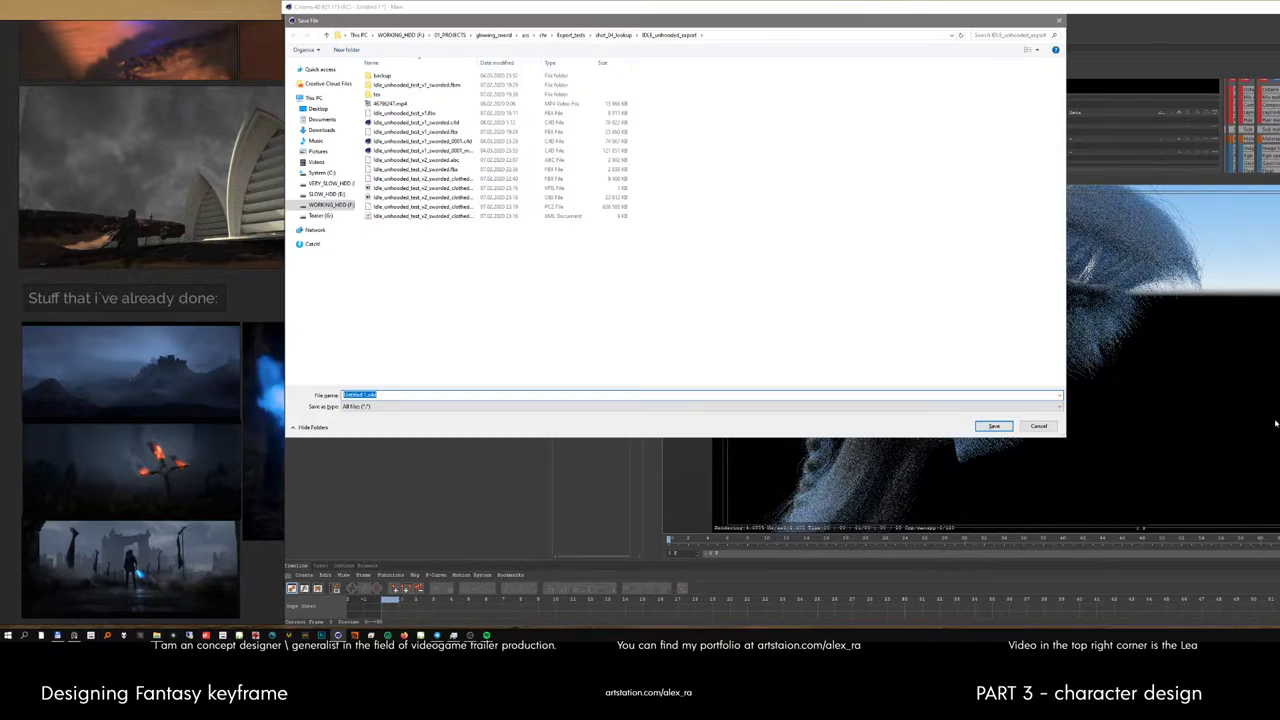
key(Escape)
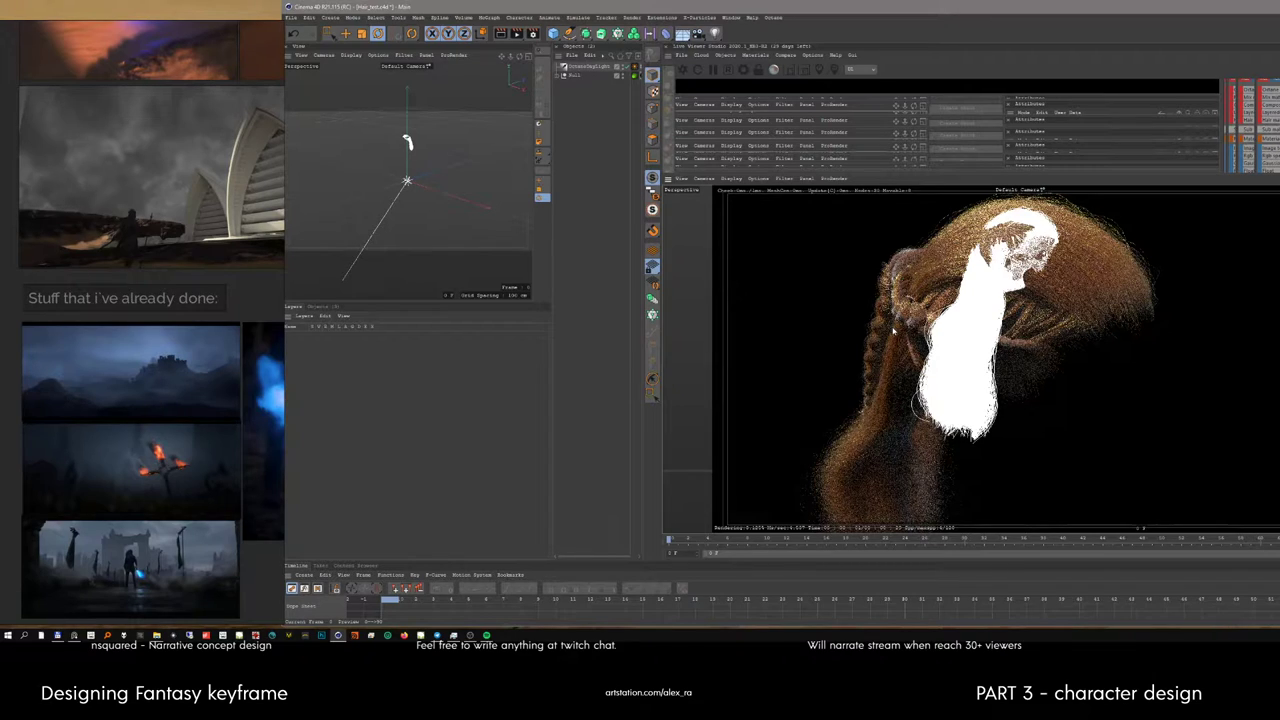
Step: Orbit the live render around the braid from behind, reselecting the sky light object
mouse_move(893, 331)
mouse_down()
mouse_move(1008, 322)
mouse_move(1000, 360)
mouse_up()
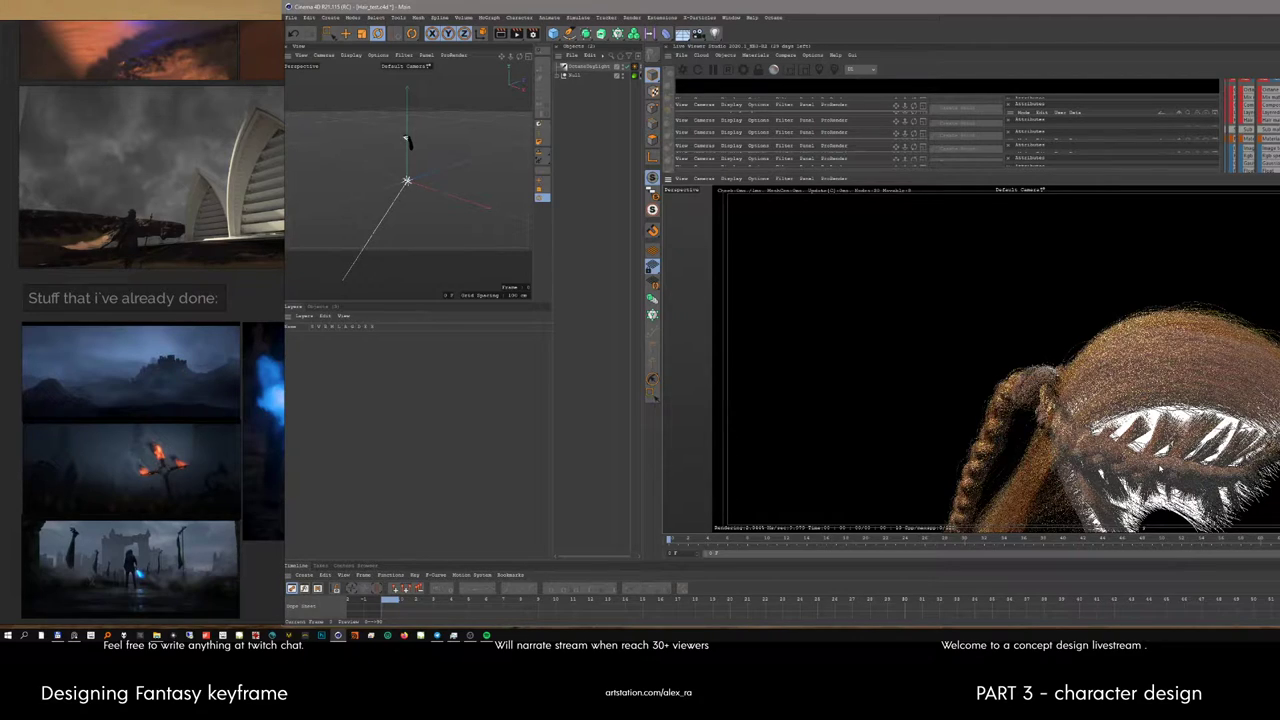
alt+drag(1180, 440, 1238, 443)
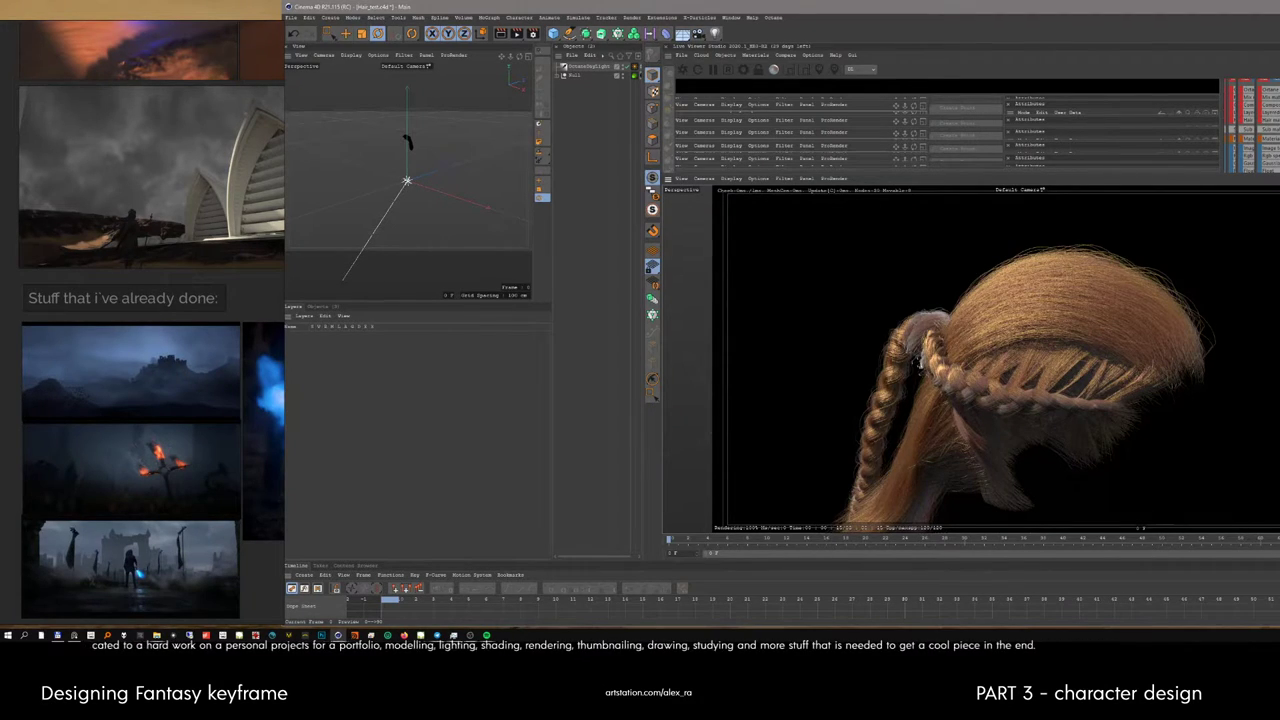
click(405, 140)
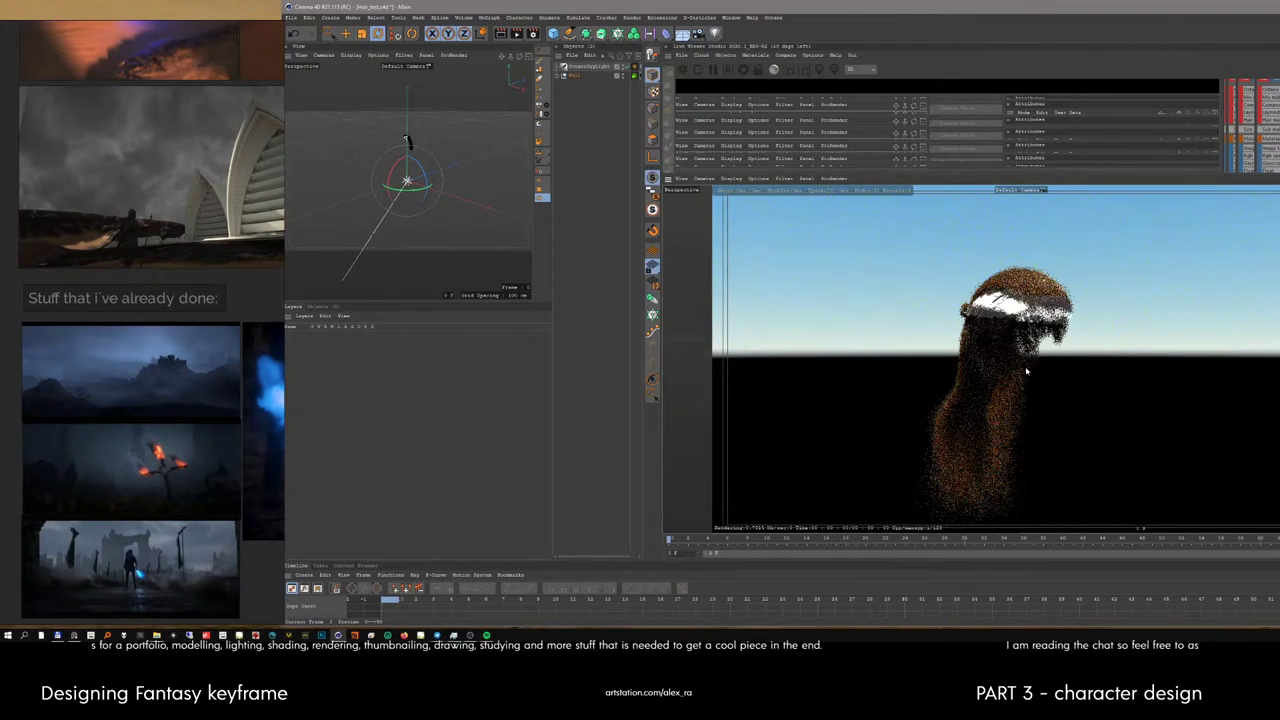
drag(1000, 350, 1206, 357)
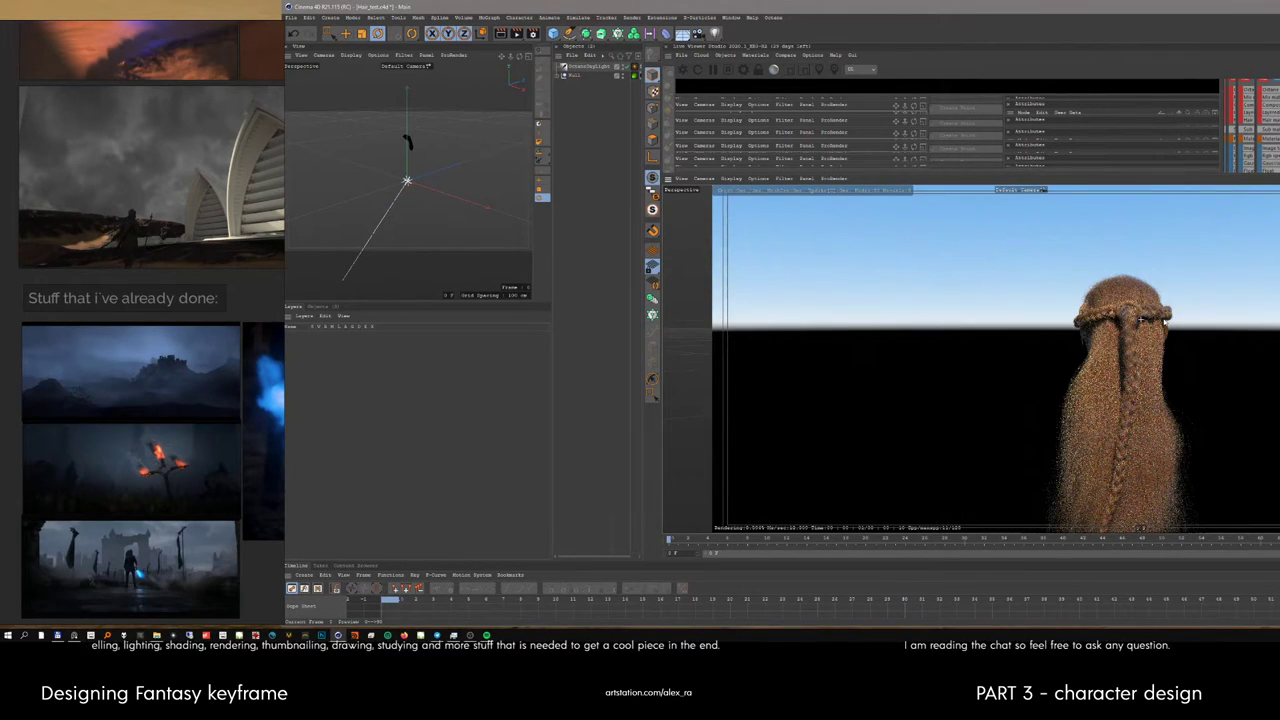
click(1166, 328)
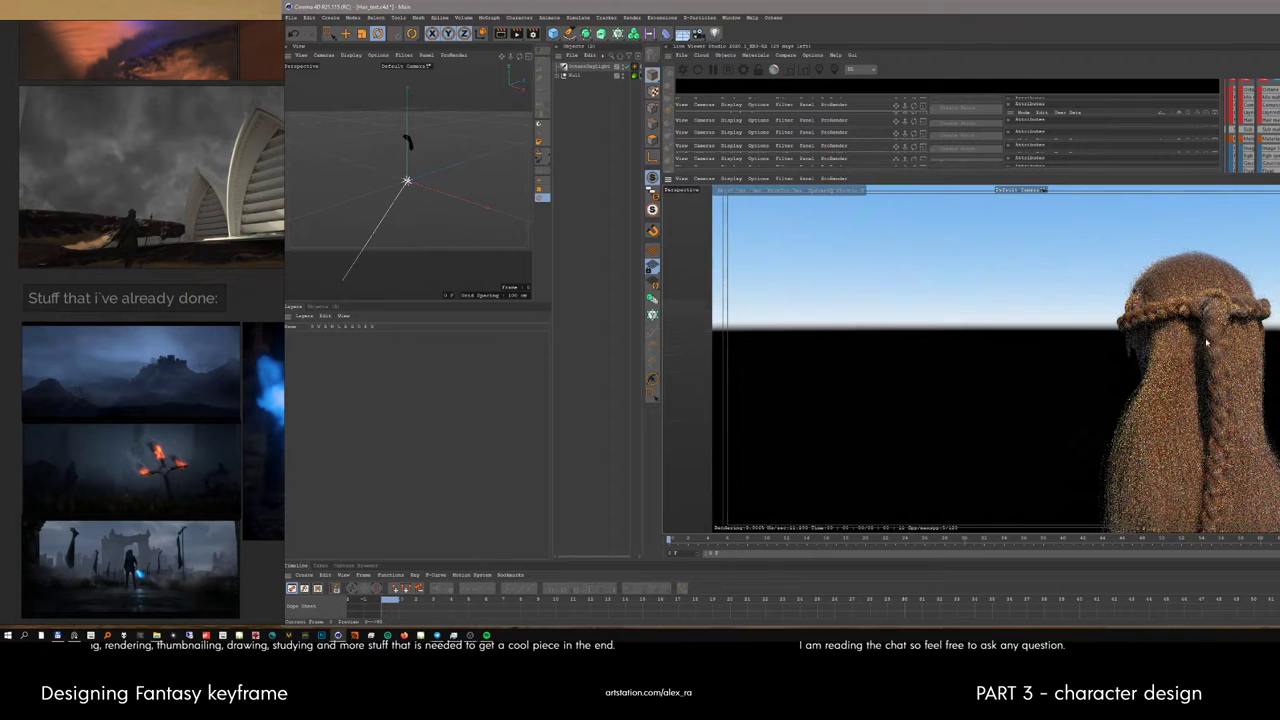
scroll(1150, 338, up, 3)
scroll(1147, 341, down, 3)
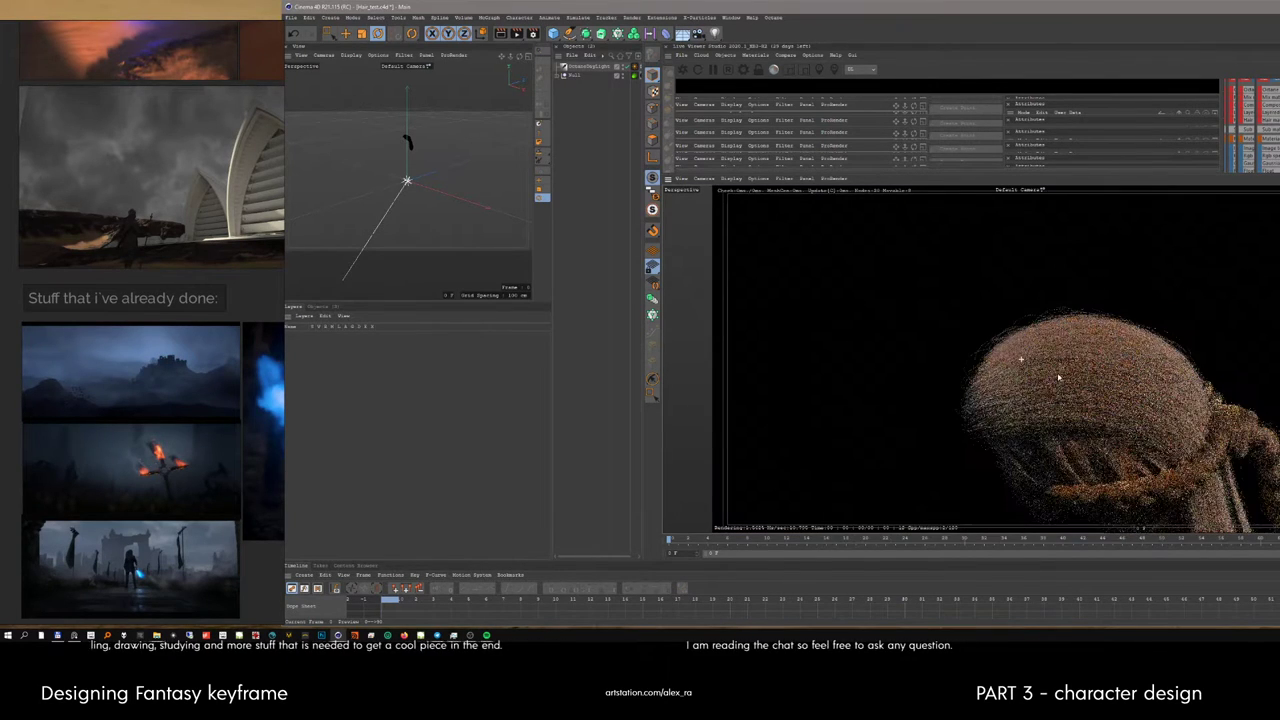
drag(1147, 341, 1100, 330)
click(407, 141)
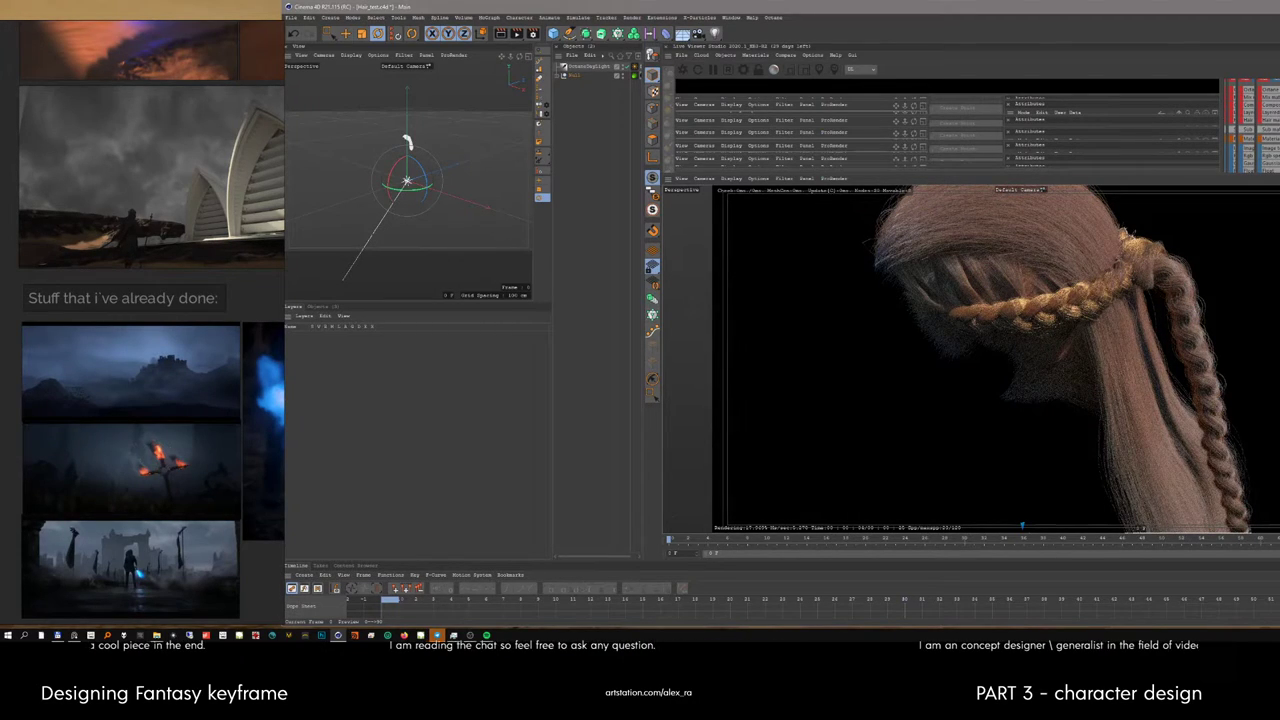
Step: Move the Telegram window off the render and bring the Firefox Twitch page forward
key(alt+Tab)
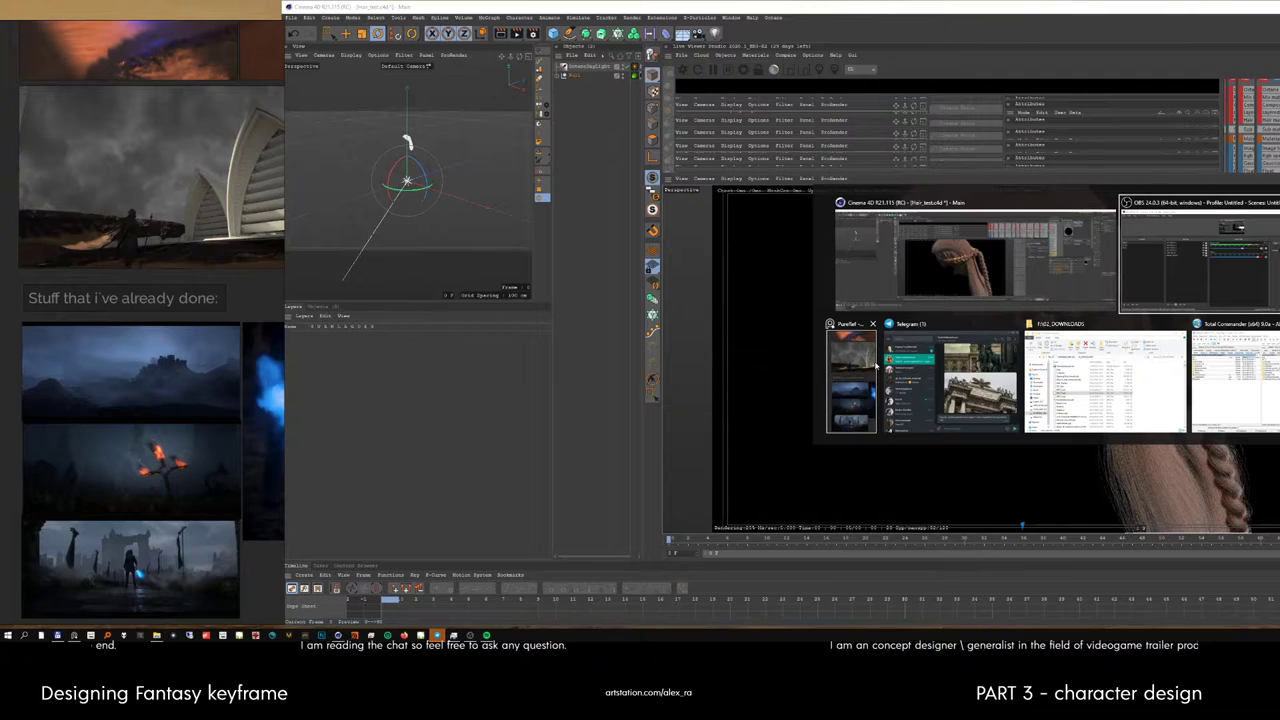
click(910, 350)
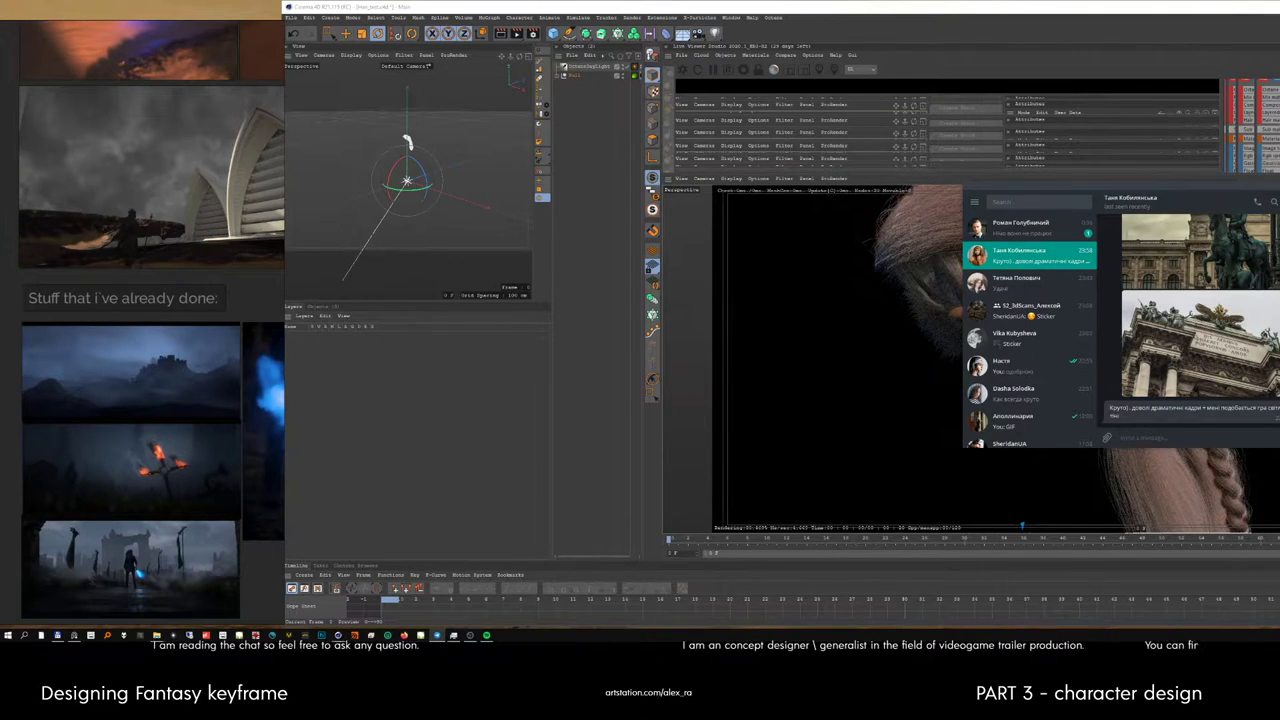
key(alt+Tab)
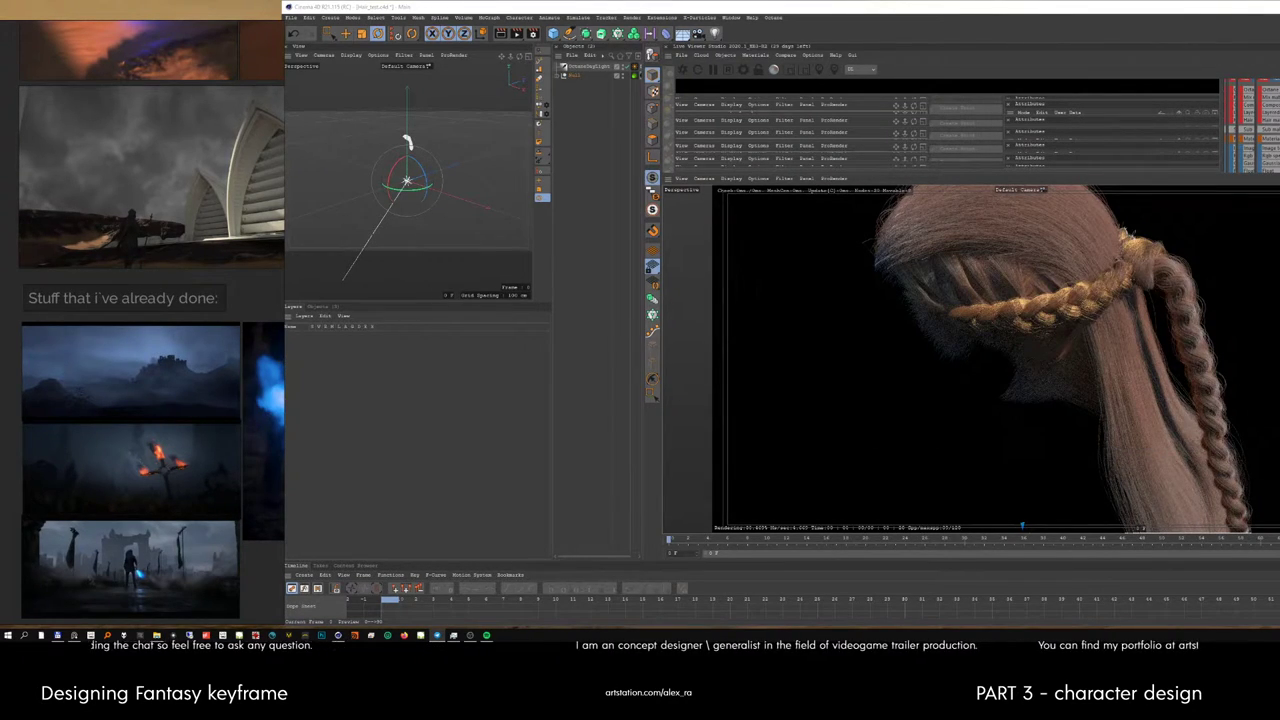
click(404, 635)
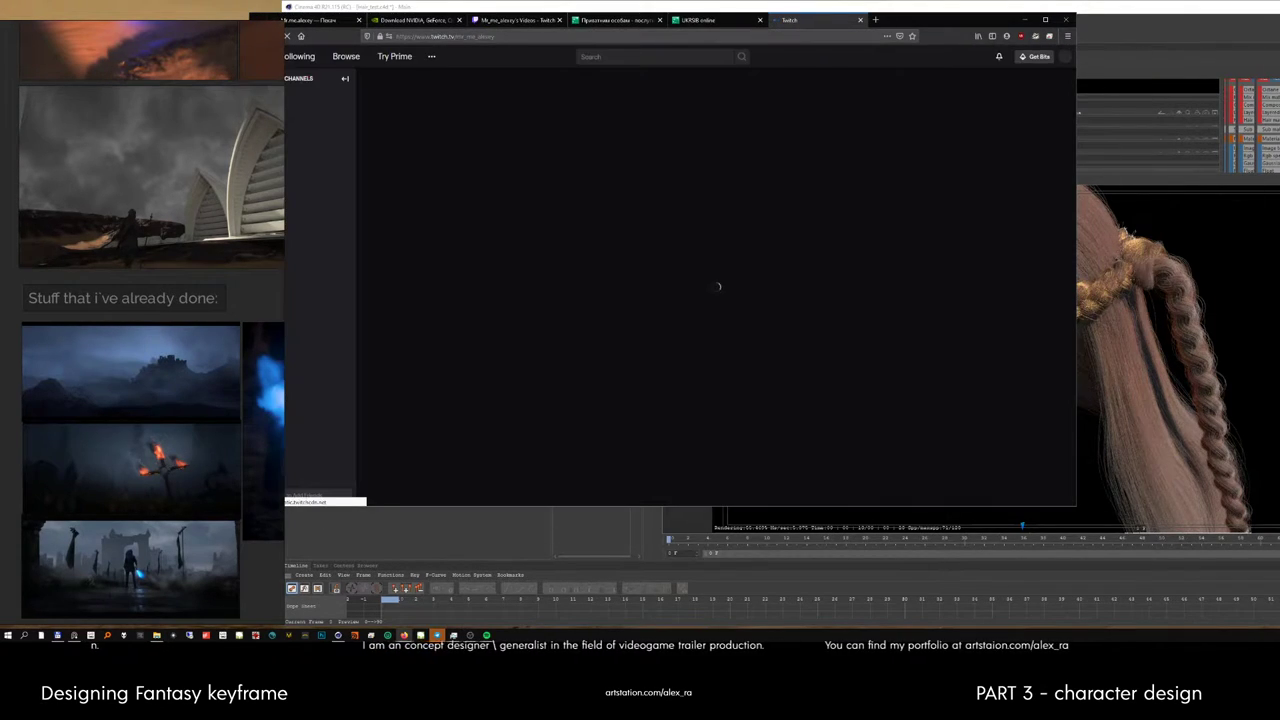
Step: Leave the Twitch browser and return to the Cinema 4D hair render
key(alt+Tab)
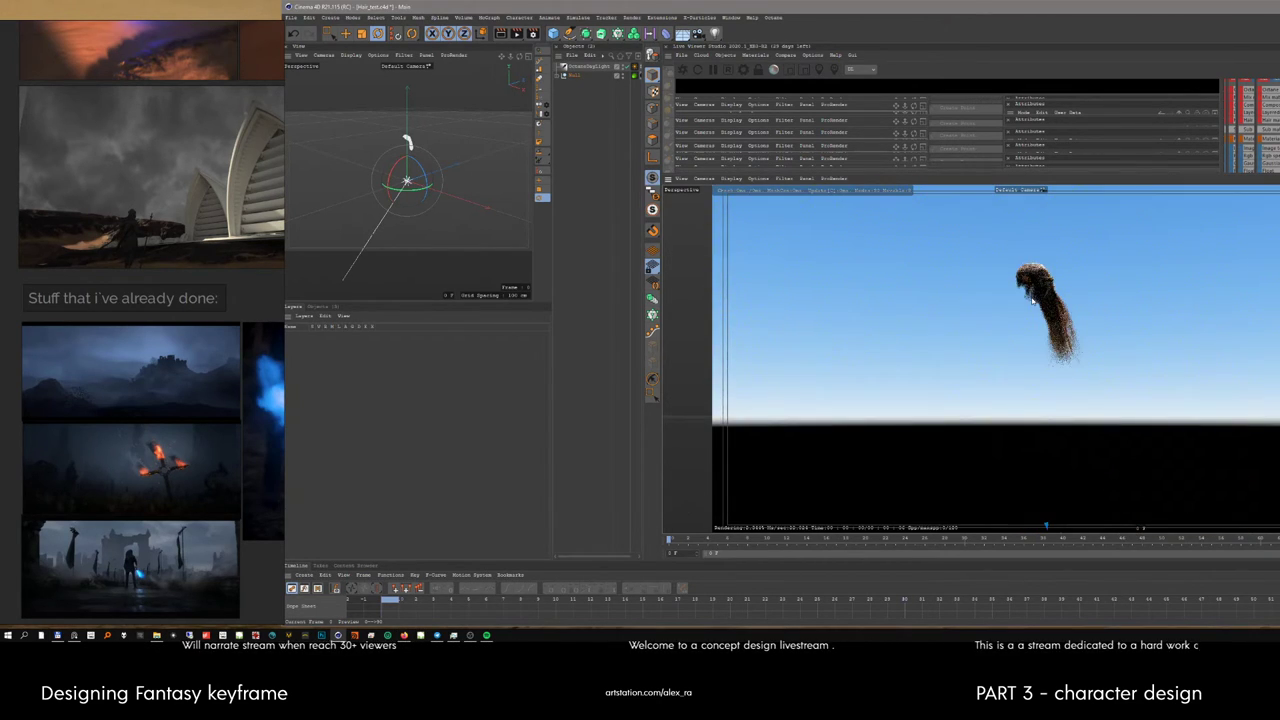
Step: Orbit and zoom to frame the whole brown braided hairstyle from higher behind
alt+drag(1033, 299, 1114, 357)
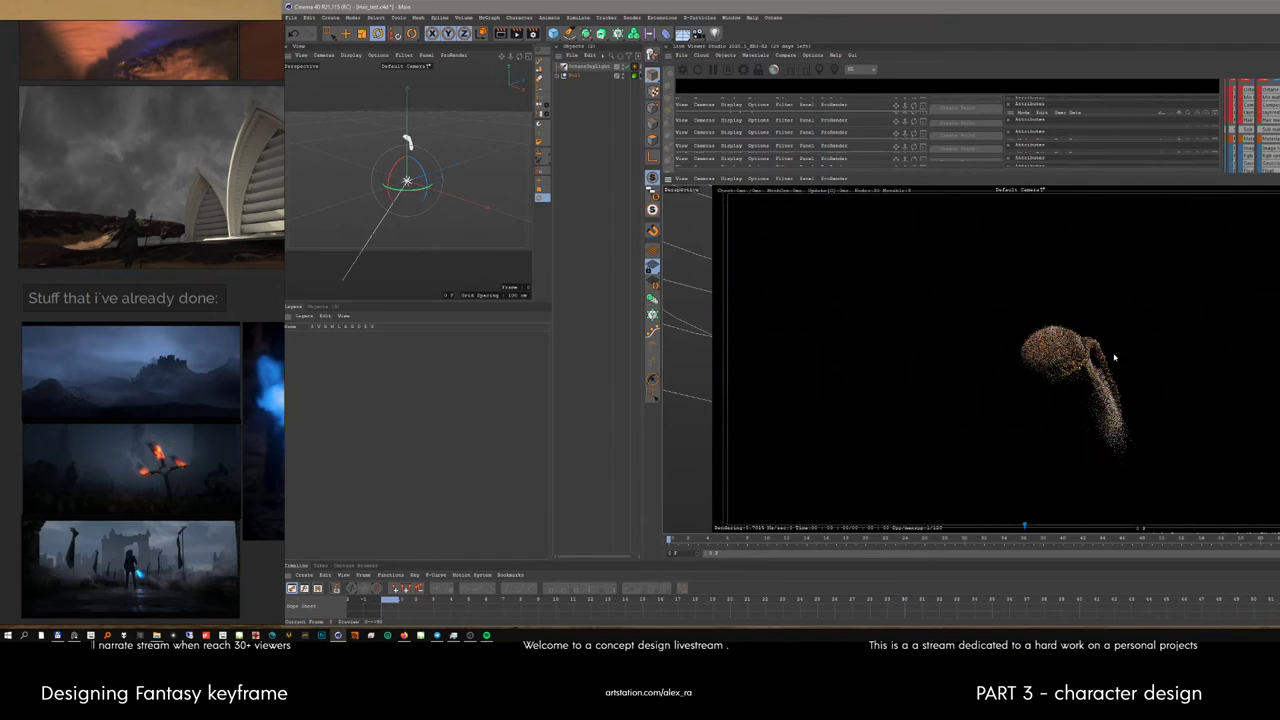
scroll(1114, 357, up, 3)
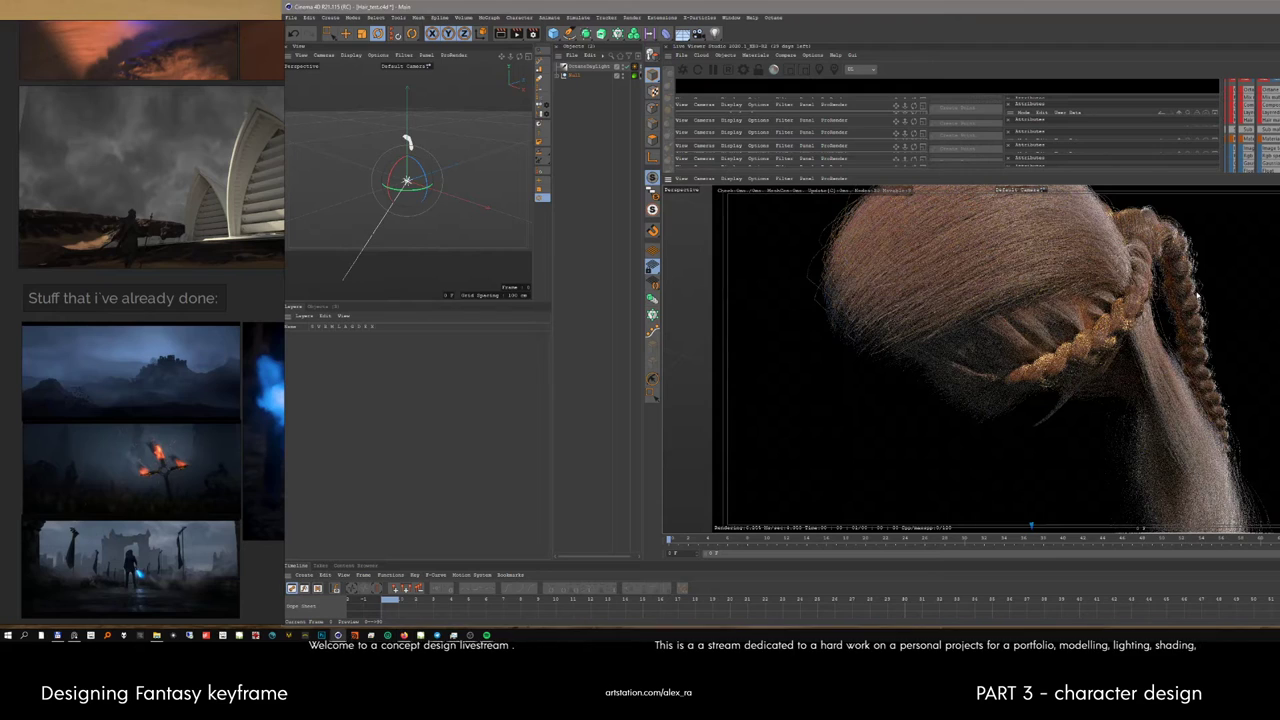
alt+drag(1198, 293, 1150, 330)
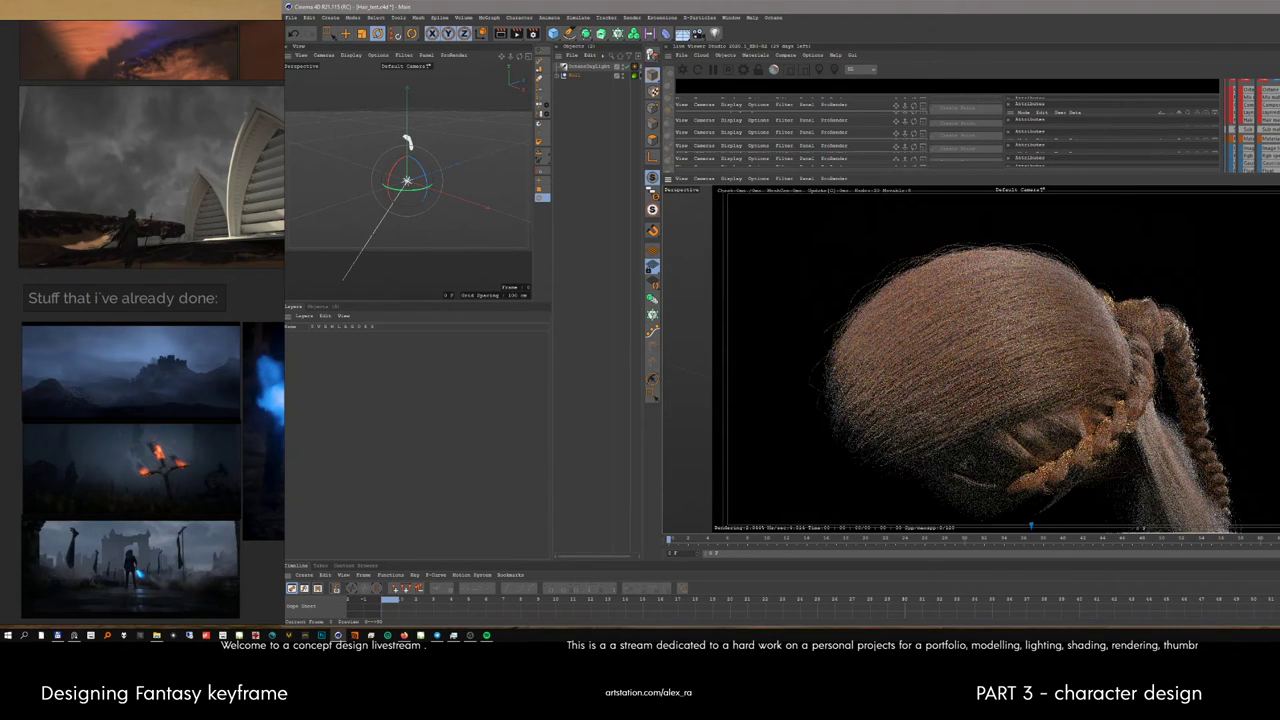
mouse_move(1150, 330)
alt+mouse_down()
mouse_move(1006, 292)
mouse_move(1238, 366)
alt+mouse_up()
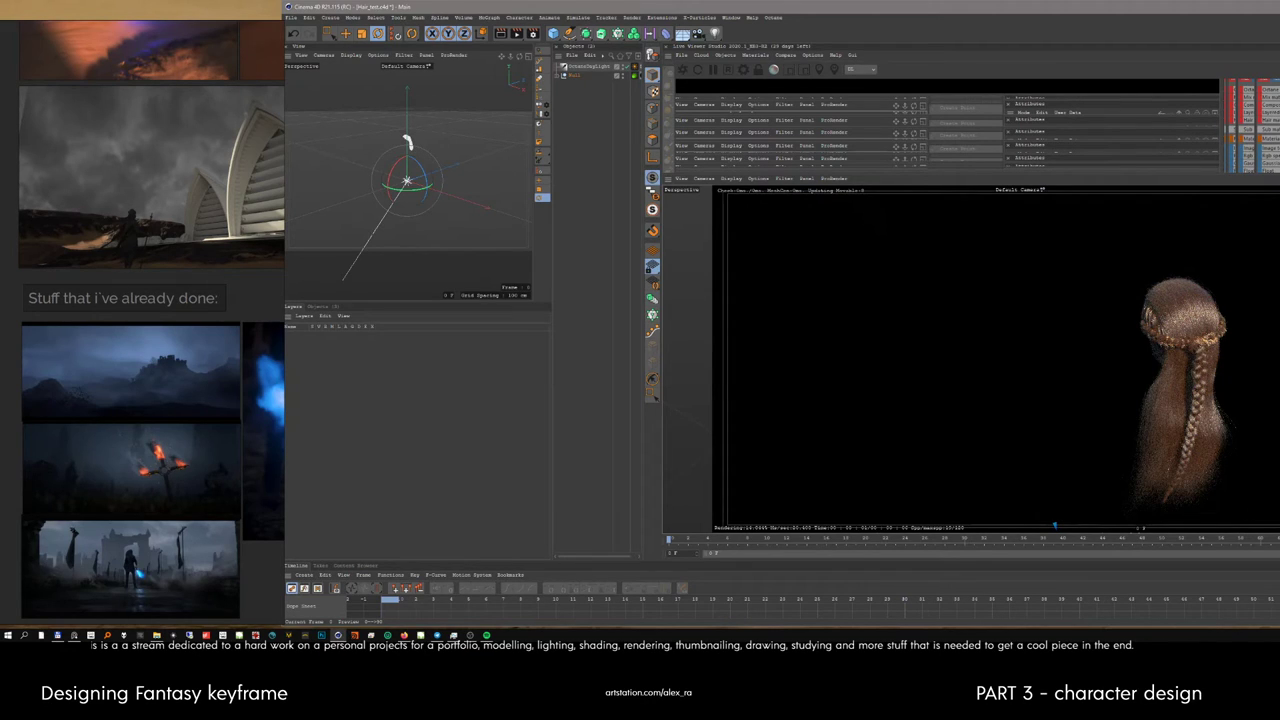
Step: Zoom in and orbit to a tilted close side view where the braid fills the frame
mouse_move(1180, 300)
mouse_down()
mouse_move(1103, 262)
mouse_move(1071, 226)
mouse_move(1007, 502)
mouse_move(1055, 362)
mouse_up()
scroll(1074, 322, up, 3)
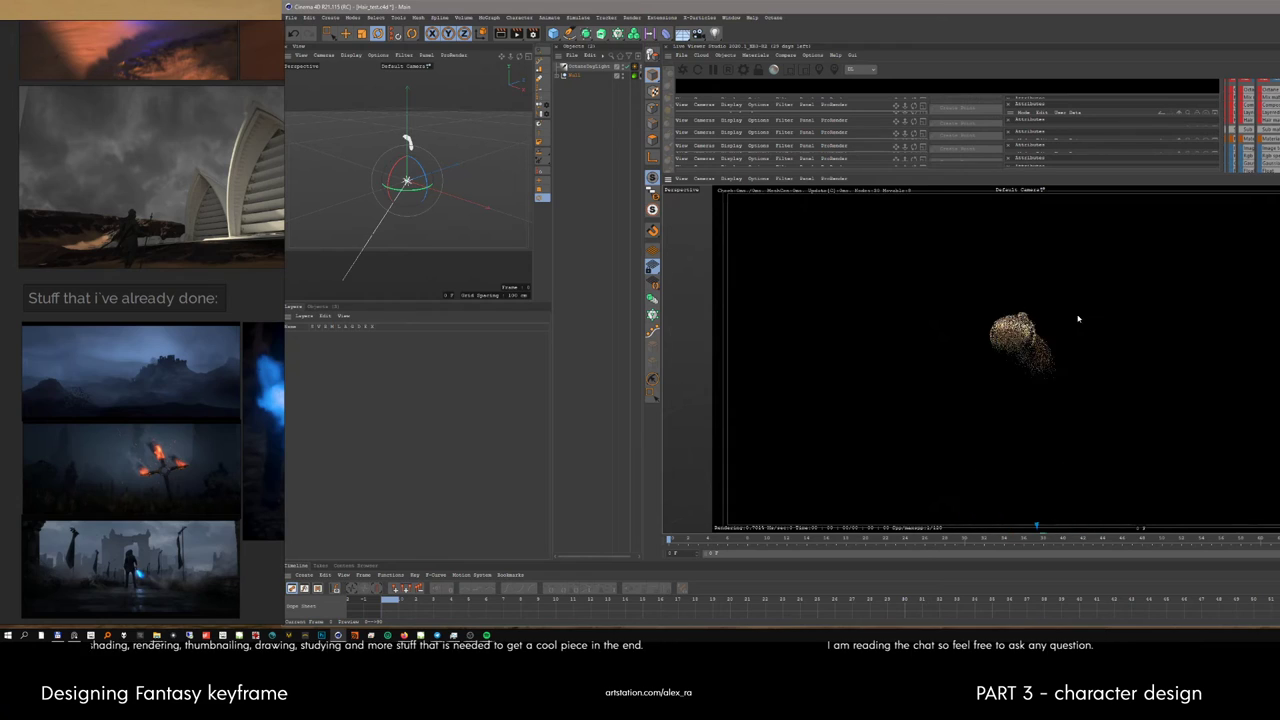
scroll(1018, 390, up, 3)
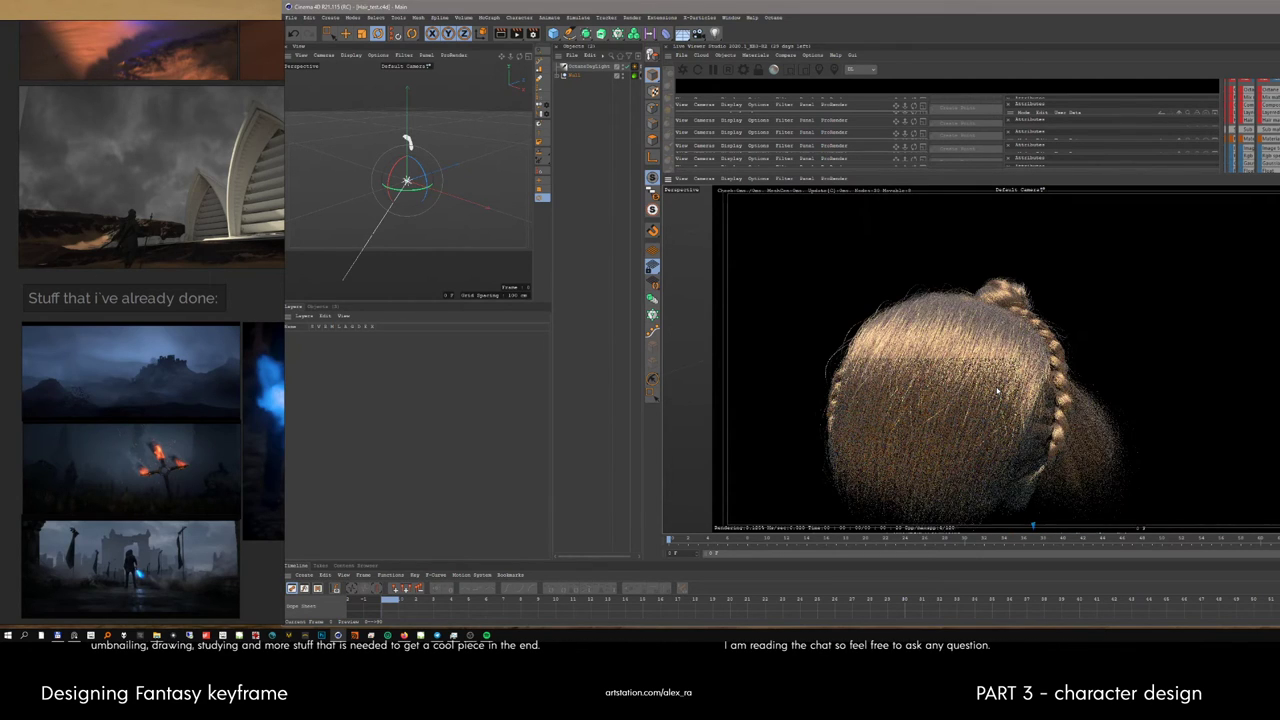
mouse_move(983, 407)
mouse_down()
mouse_move(1046, 282)
mouse_move(1000, 253)
mouse_up()
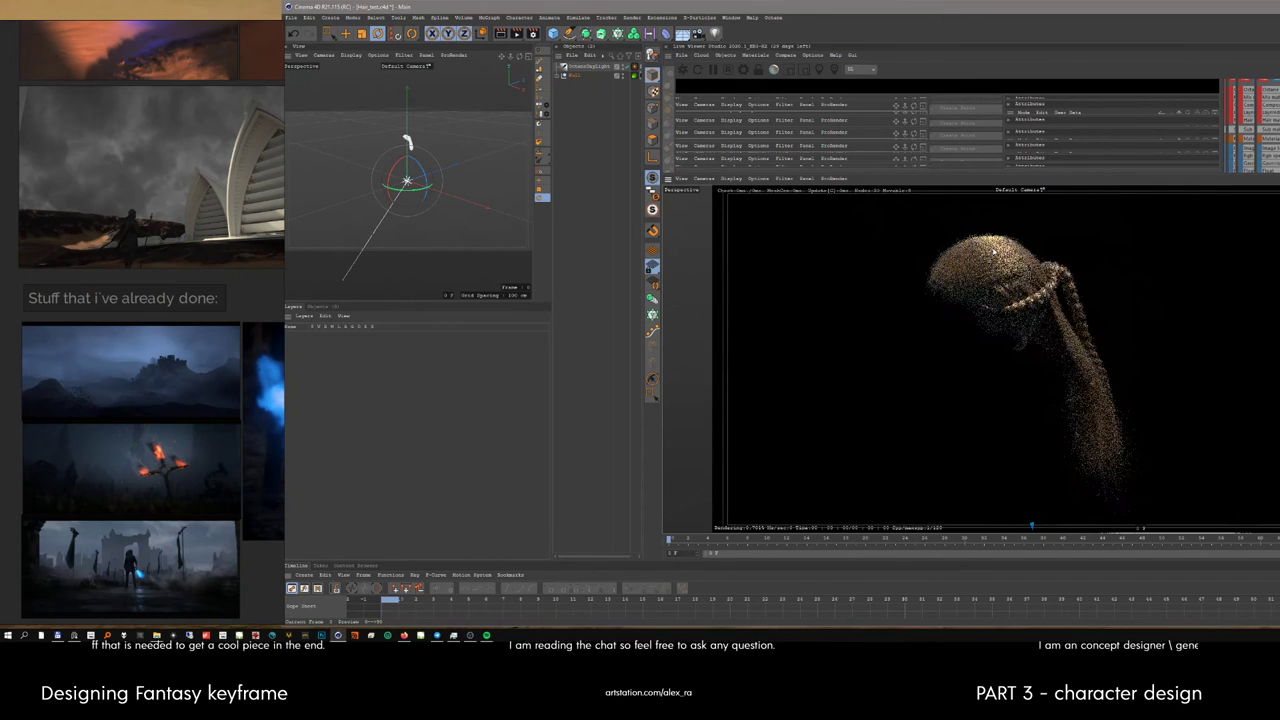
scroll(1000, 253, up, 2)
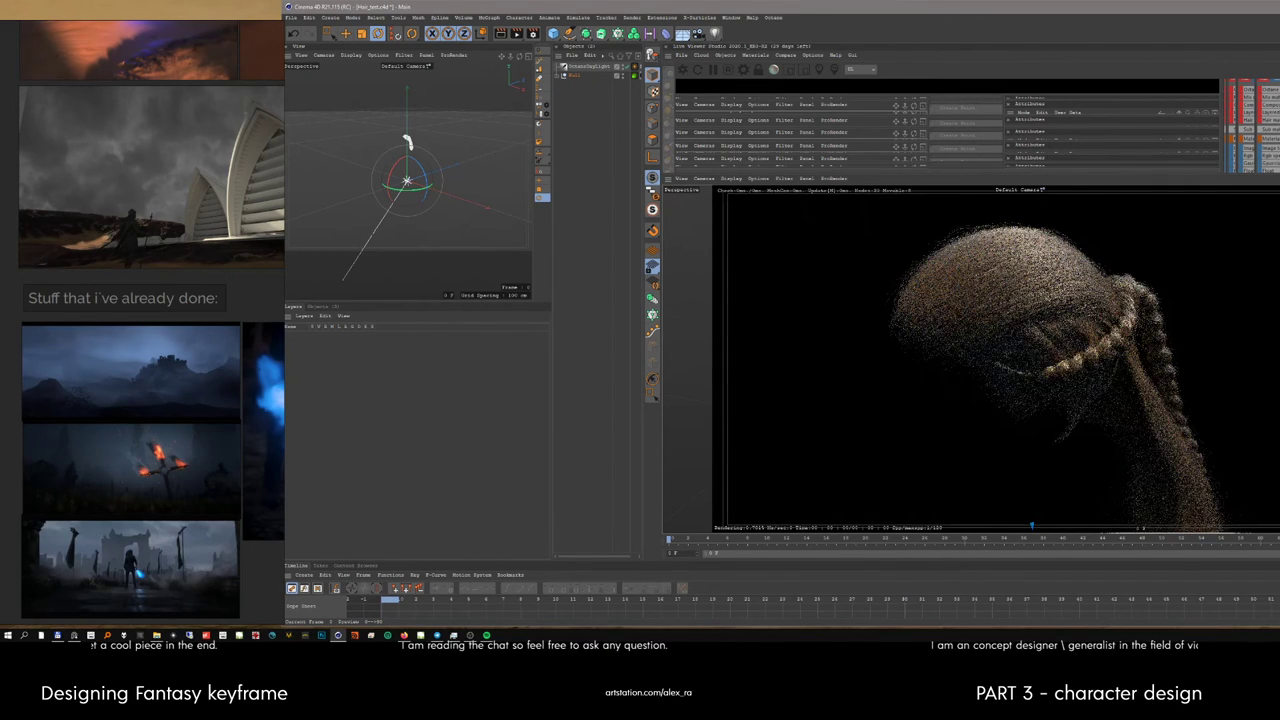